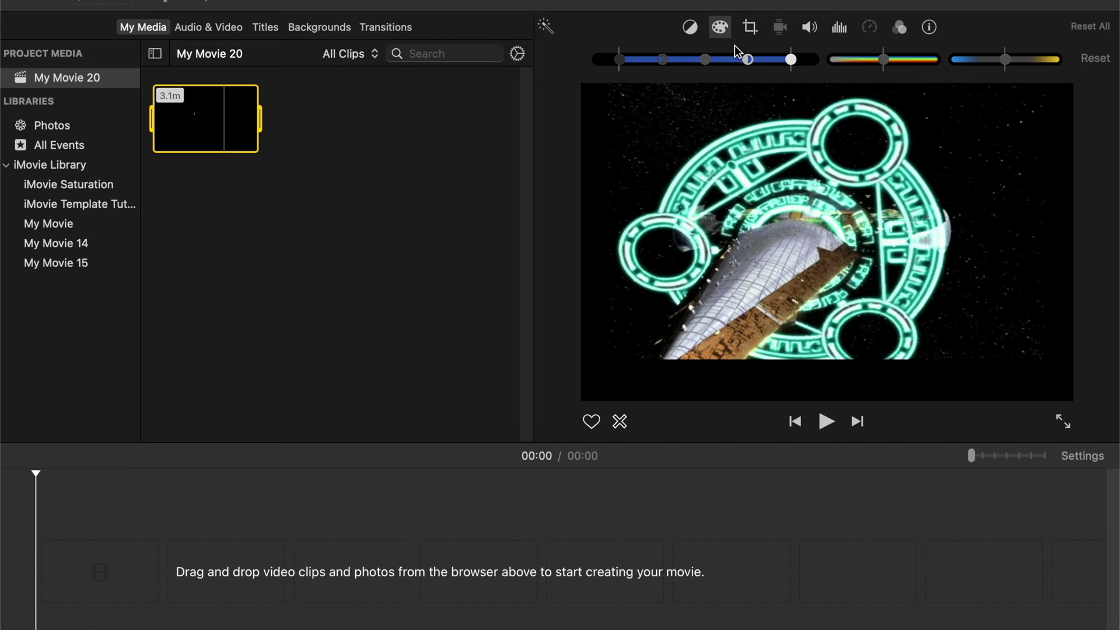
Step: Open the clip's crop adjustments, cancel the crop selection, and reselect the clip to preview it
left_click(749, 27)
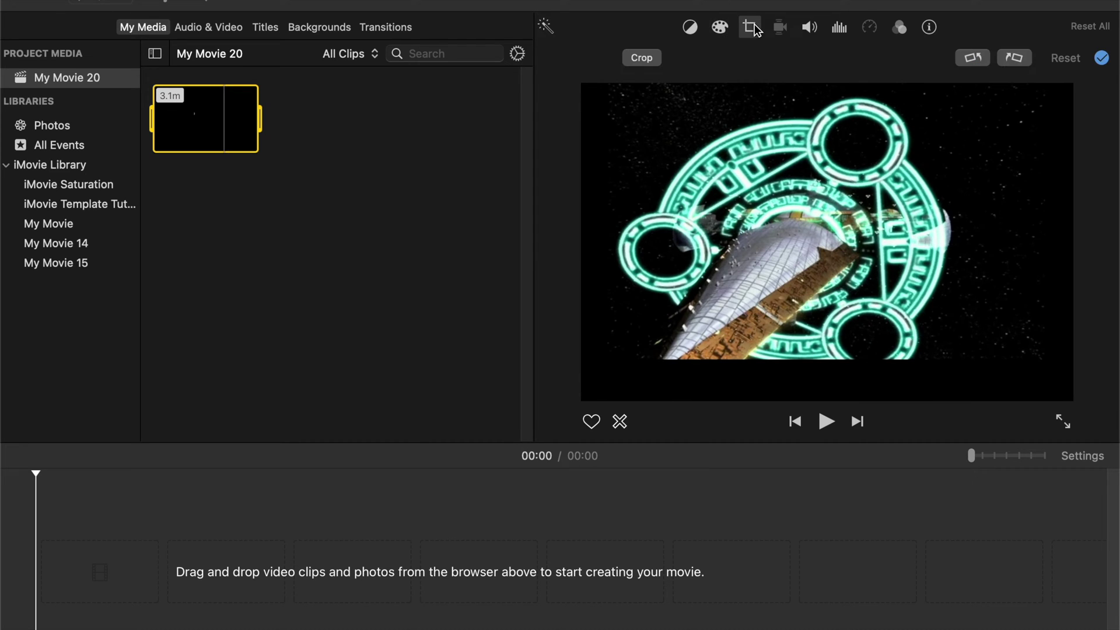
left_click(644, 58)
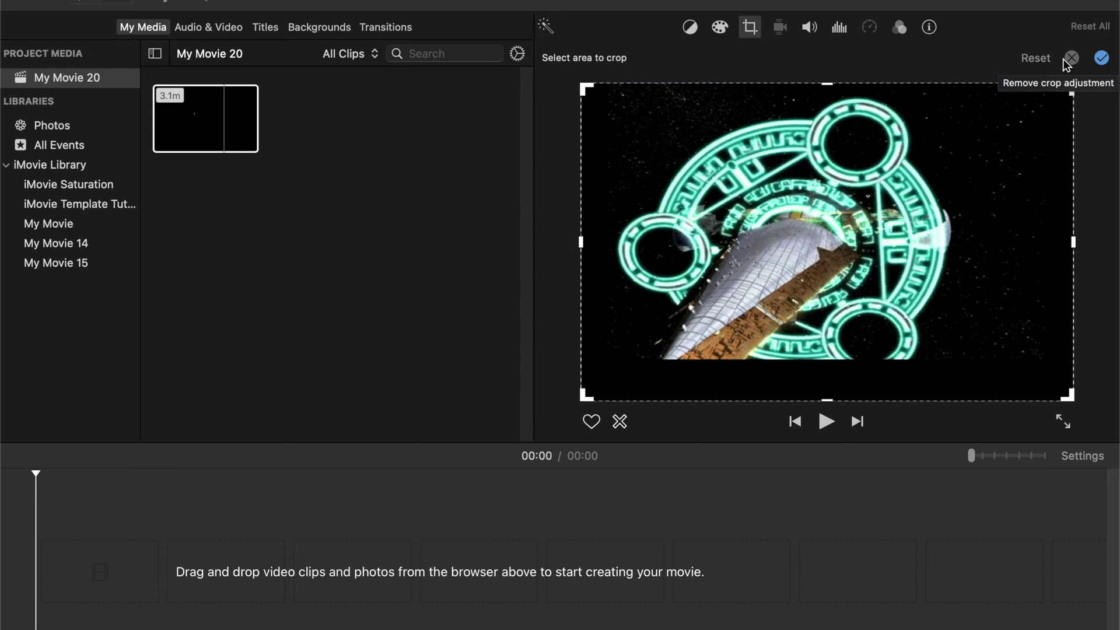
left_click(1069, 58)
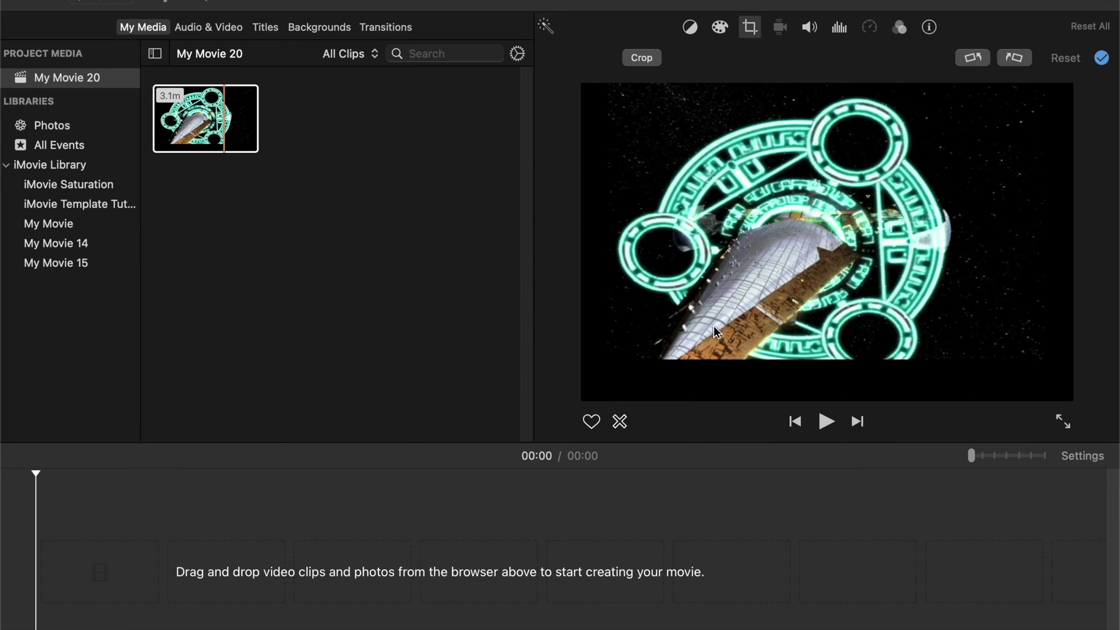
left_click(167, 108)
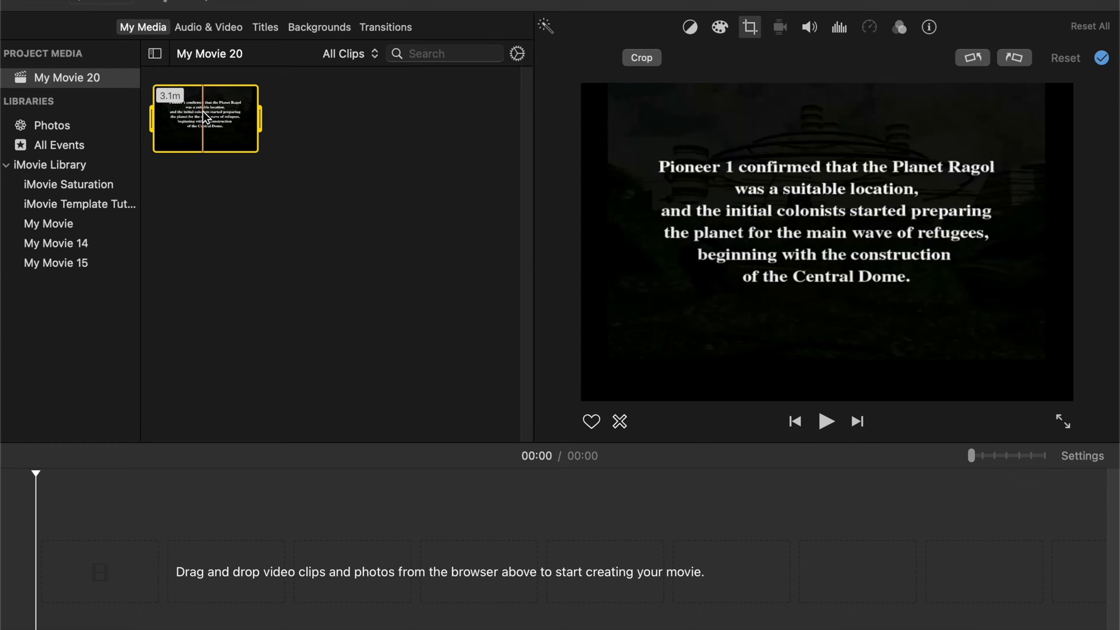
left_click(202, 111)
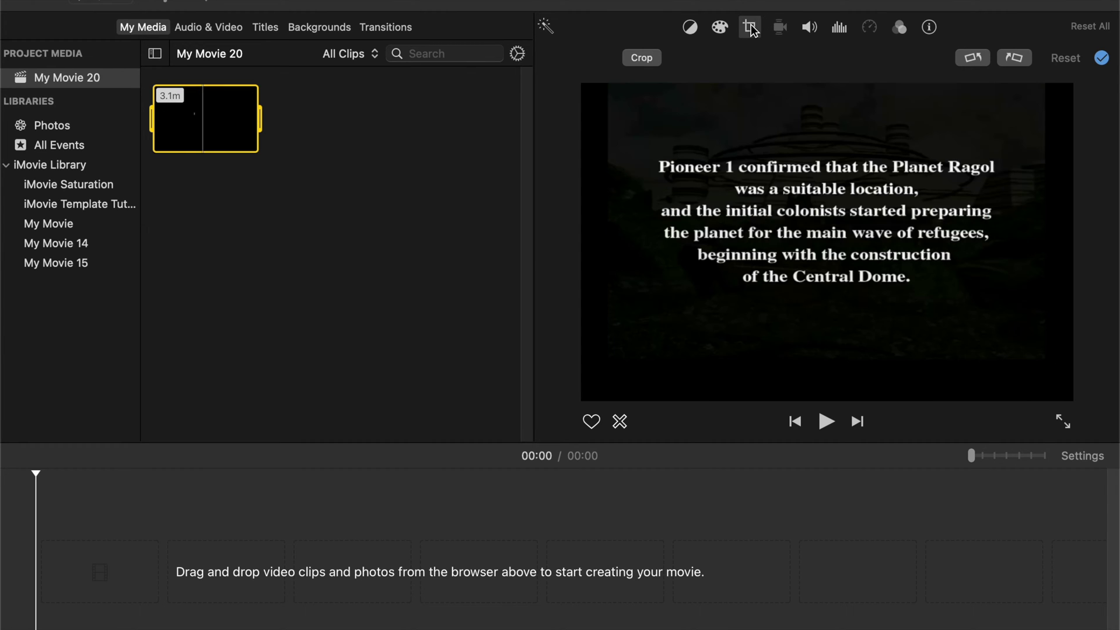
Step: Draw a crop frame that trims the left, right and bottom black borders from the clip
left_click(751, 28)
left_click(642, 58)
left_click_drag(581, 243, 605, 234)
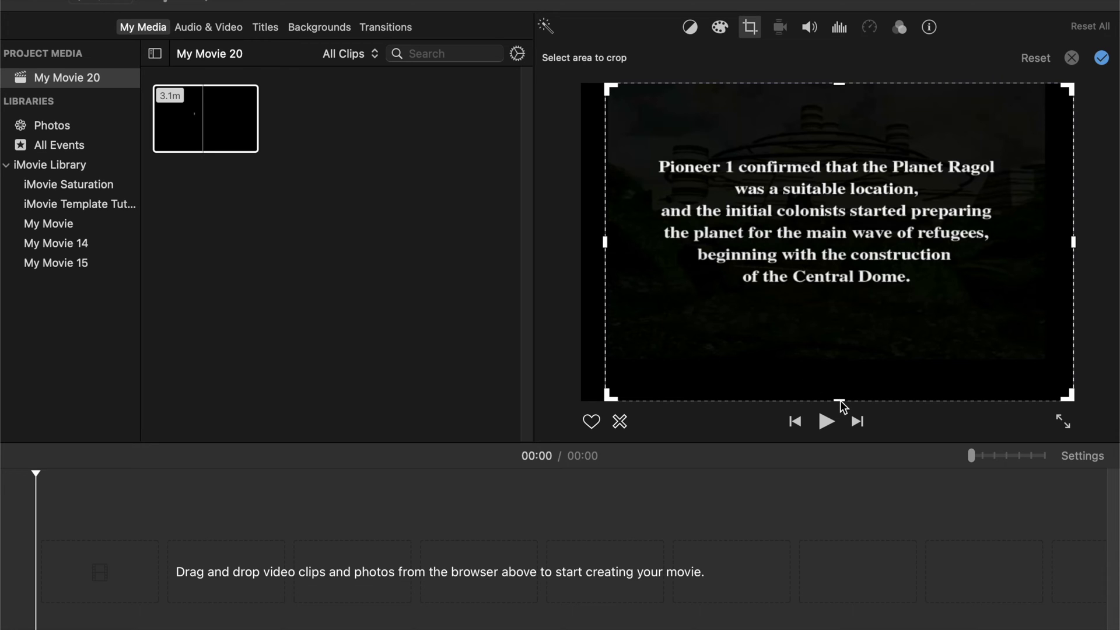
left_click_drag(840, 400, 840, 368)
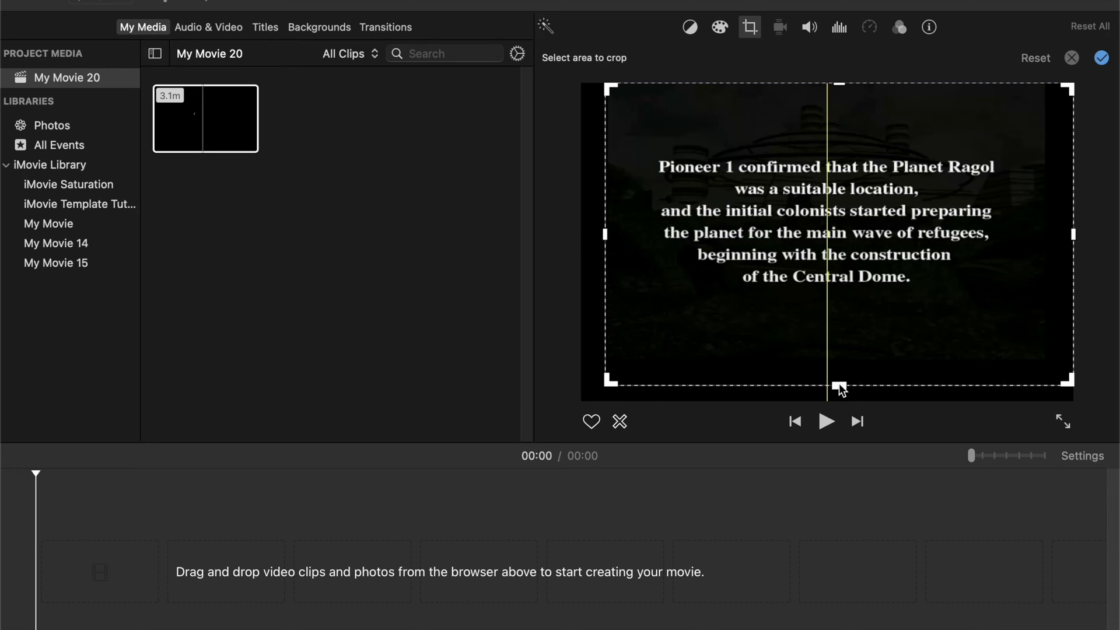
left_click(193, 116)
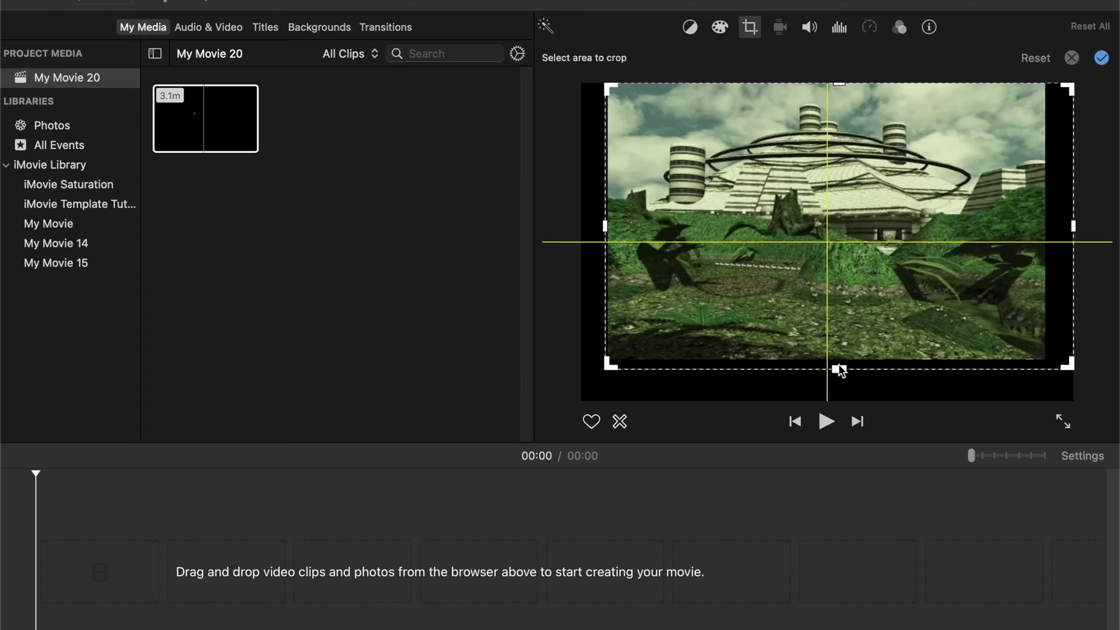
left_click_drag(839, 366, 838, 357)
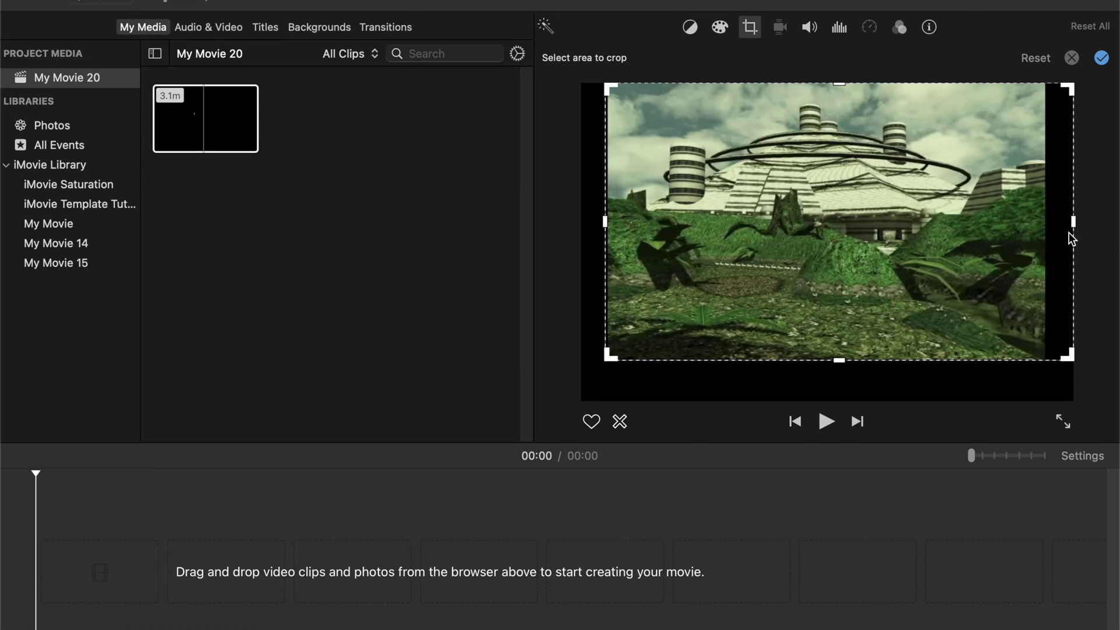
left_click_drag(1076, 221, 1051, 226)
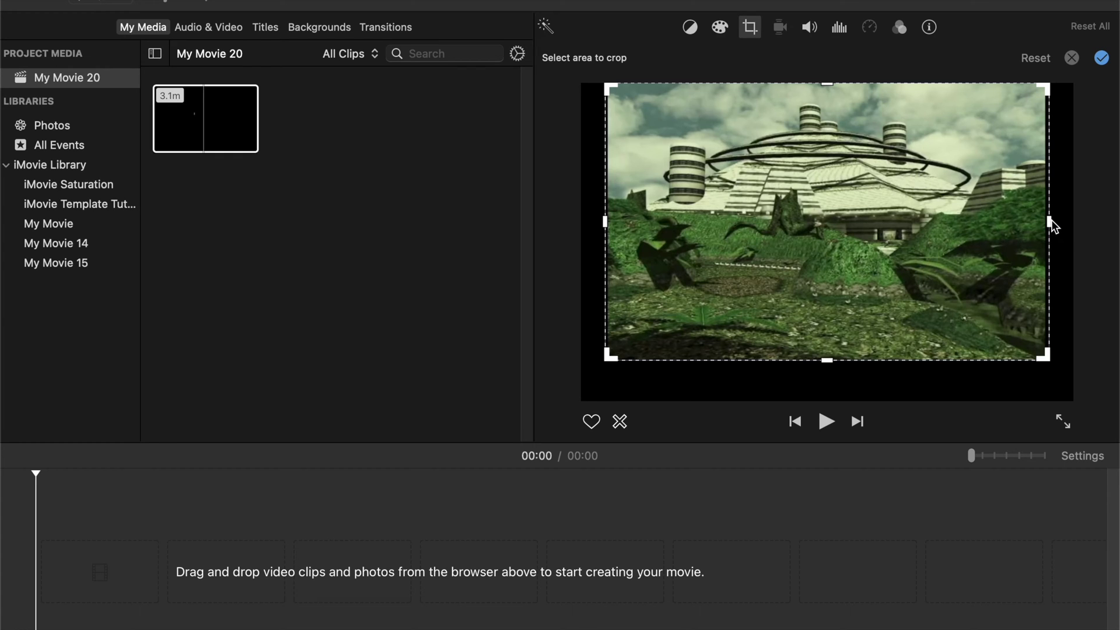
Step: Fine-tune the right and bottom crop edges to the image, then apply the crop
mouse_move(1051, 221)
left_mouse_down()
mouse_move(1059, 223)
mouse_move(1043, 213)
left_mouse_up()
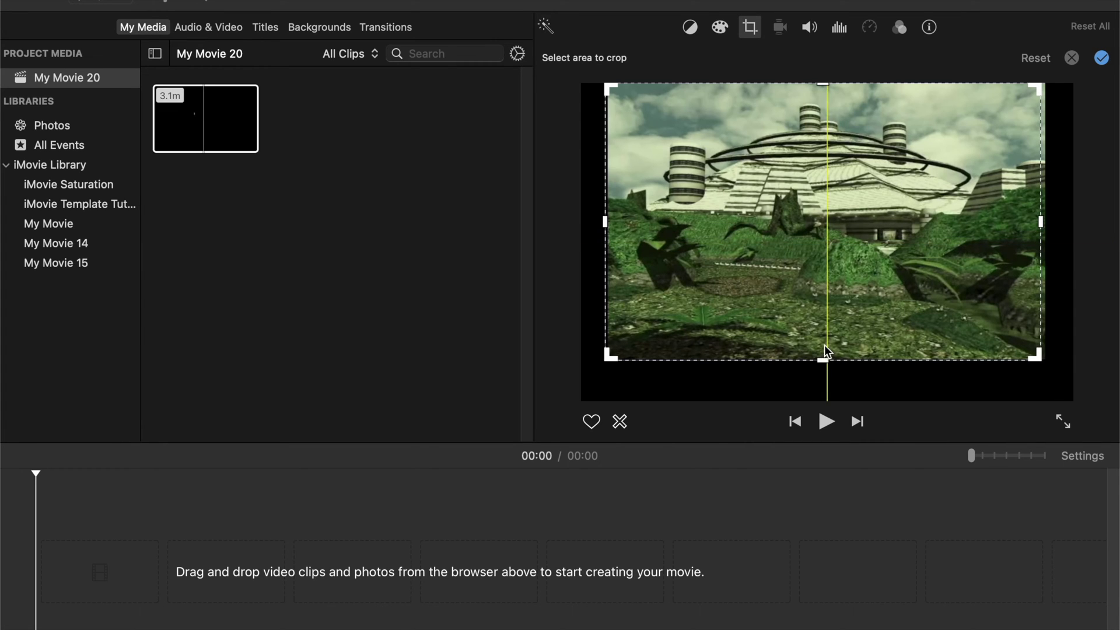
left_click_drag(823, 360, 822, 335)
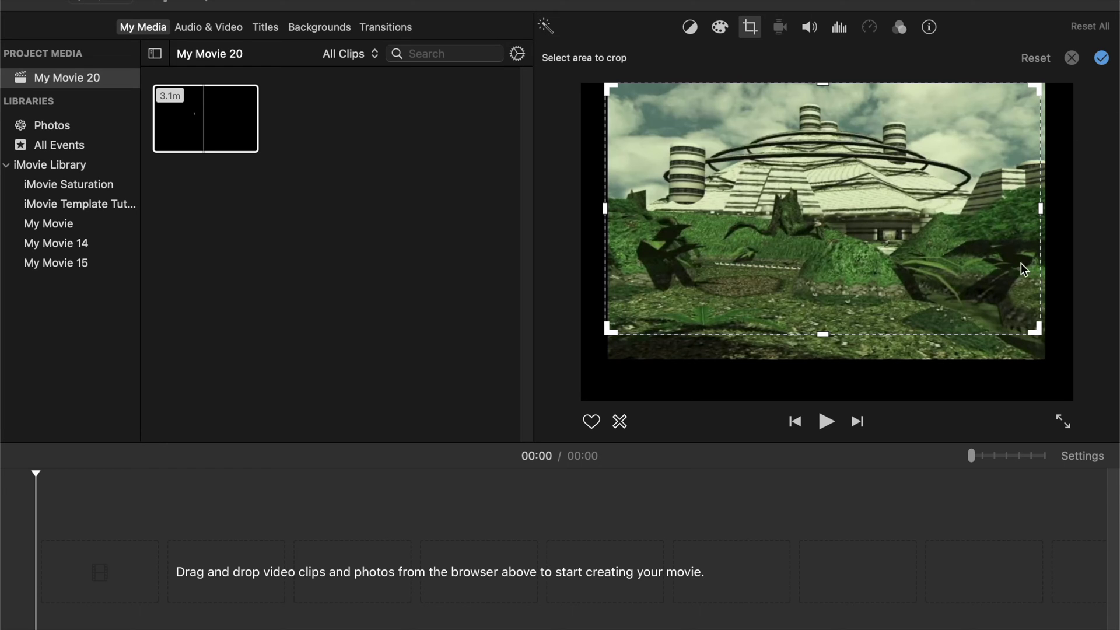
left_click_drag(821, 336, 825, 361)
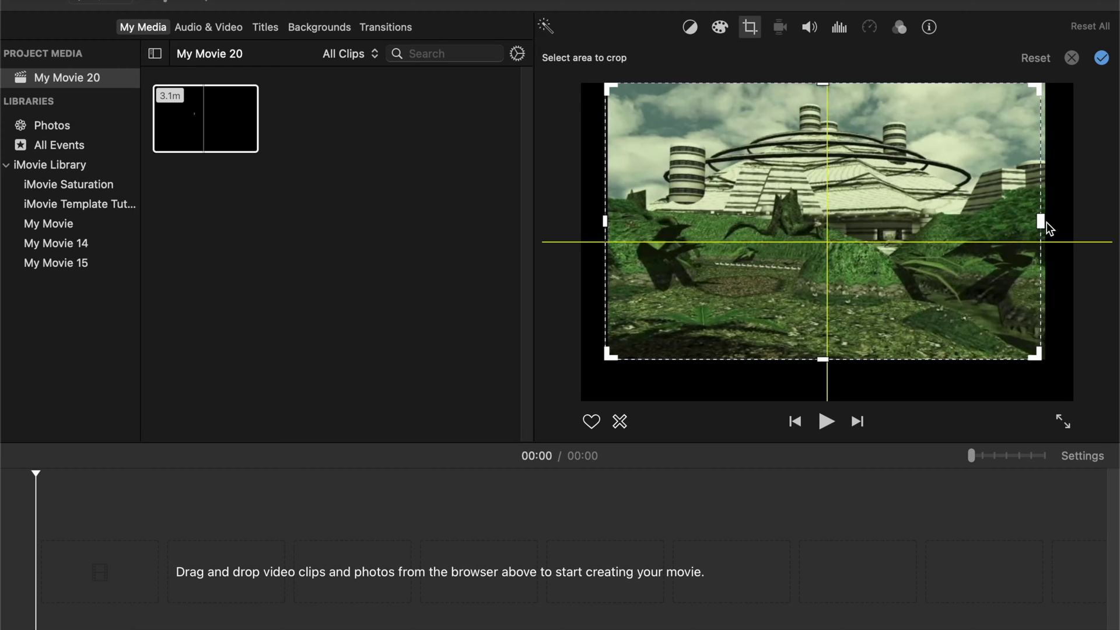
left_click_drag(1042, 223, 1049, 224)
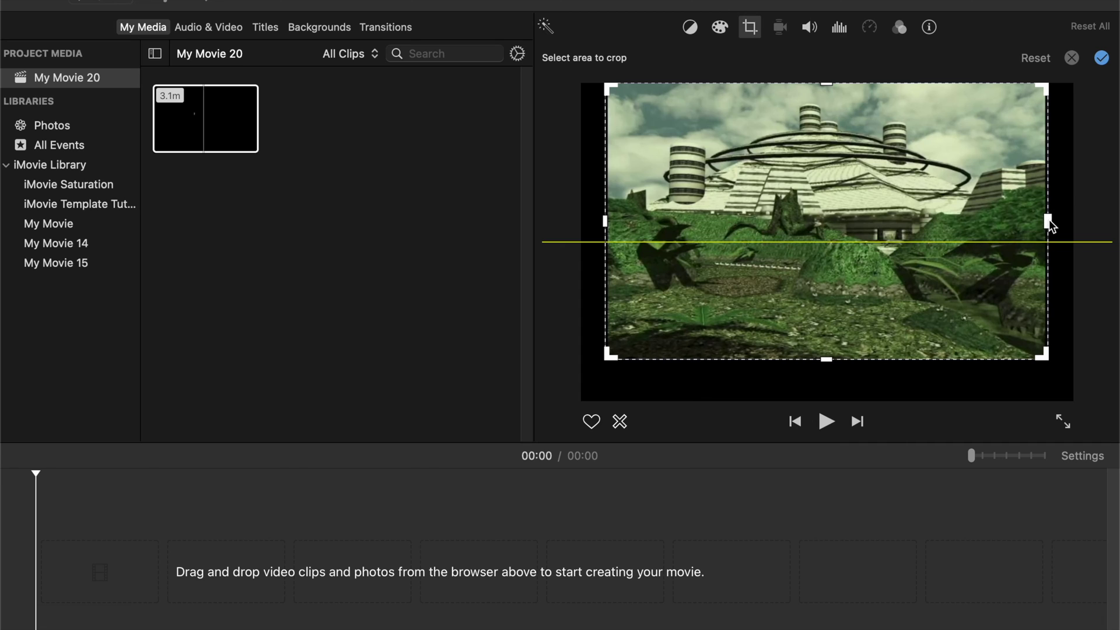
left_click(1102, 59)
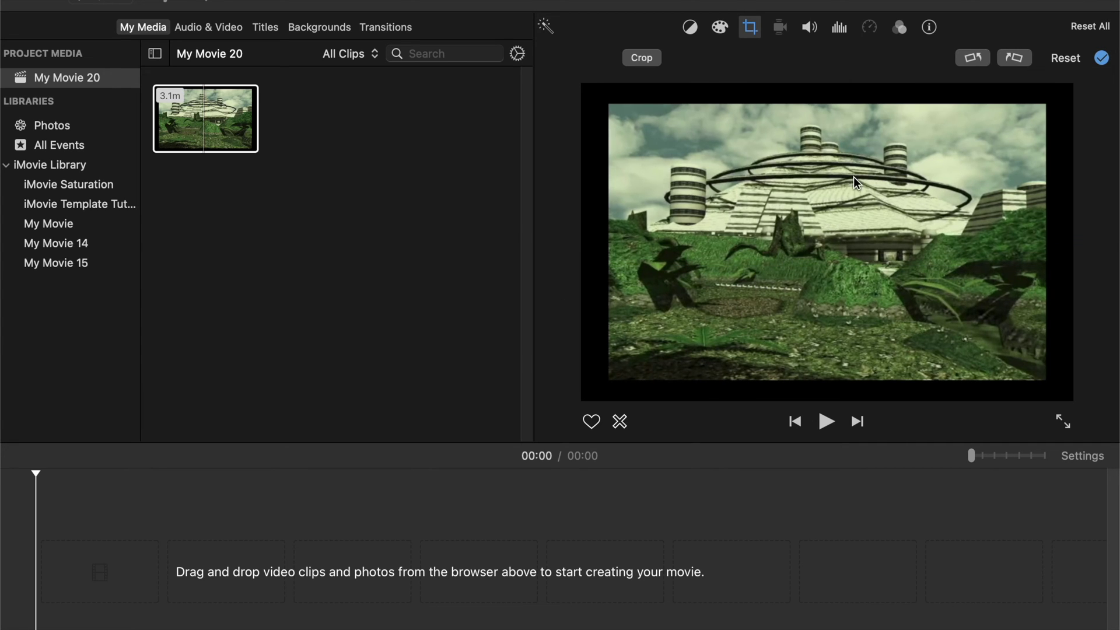
Step: Add the cropped clip to the timeline, zoom the timeline in, and select the clip
left_click_drag(205, 119, 80, 578)
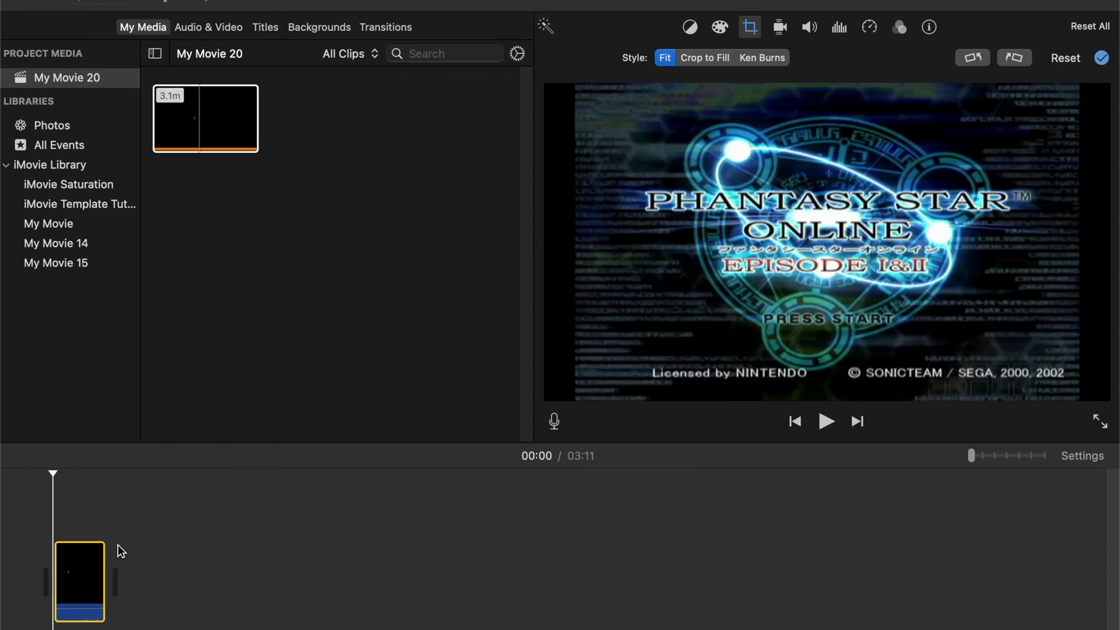
left_click(1020, 455)
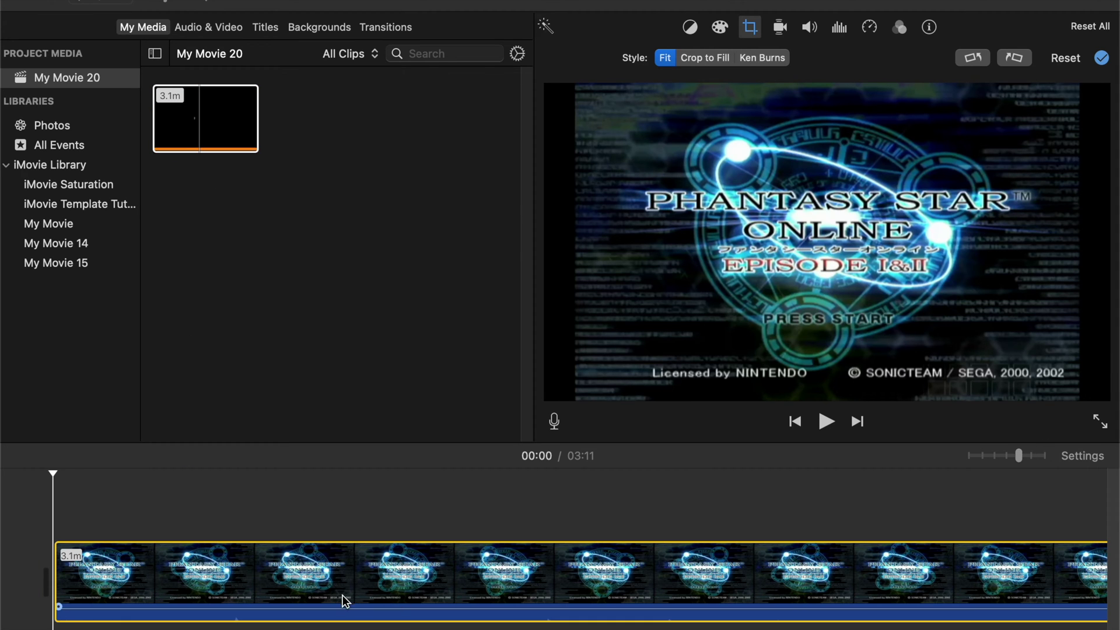
left_click(343, 578)
left_click(290, 516)
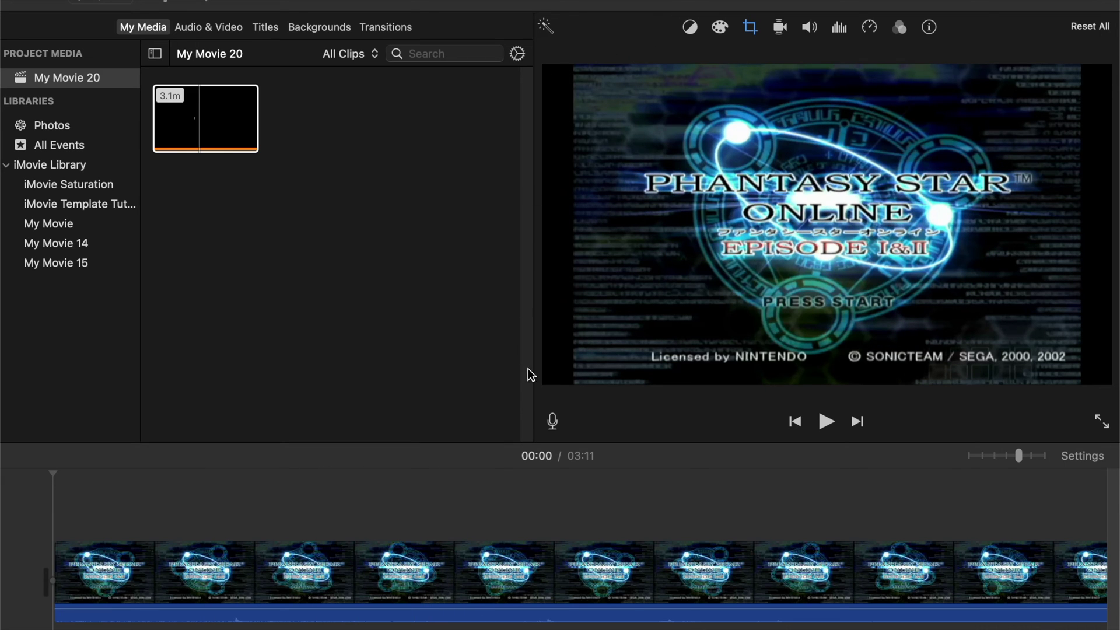
left_click(455, 560)
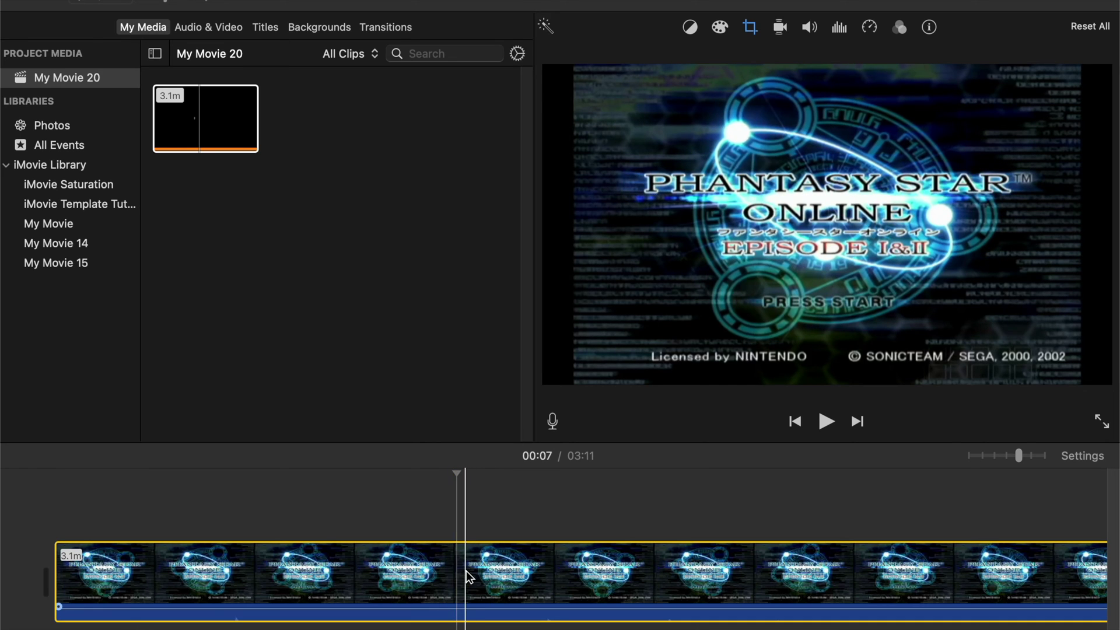
Step: Compare Fit and Crop to Fill on the timeline clip, keep Crop to Fill, and shift framing upward
left_click(750, 27)
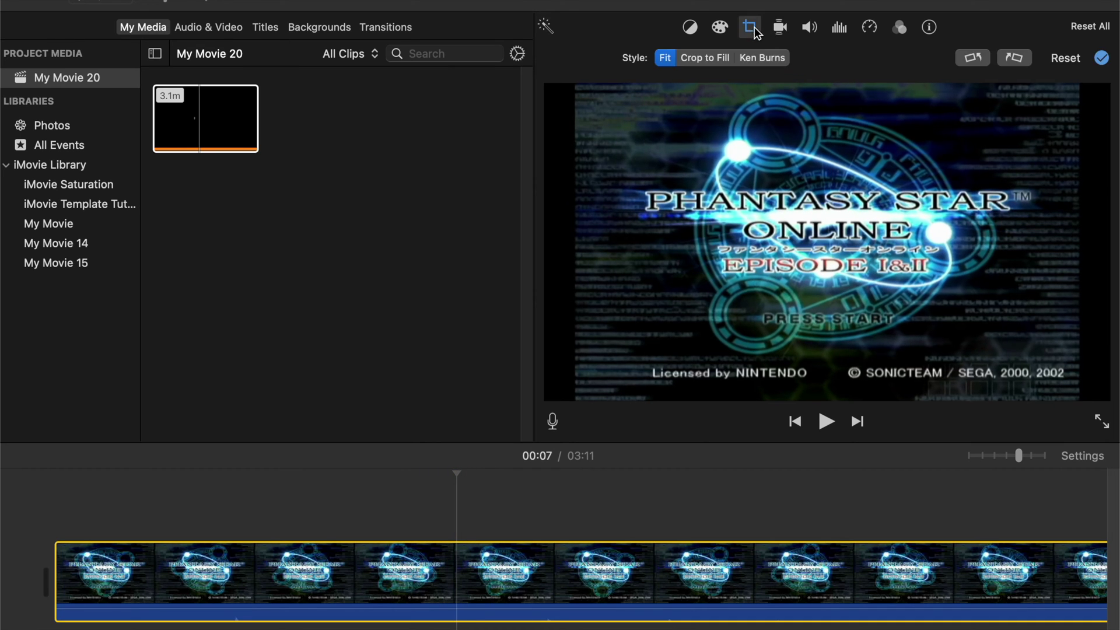
left_click(705, 57)
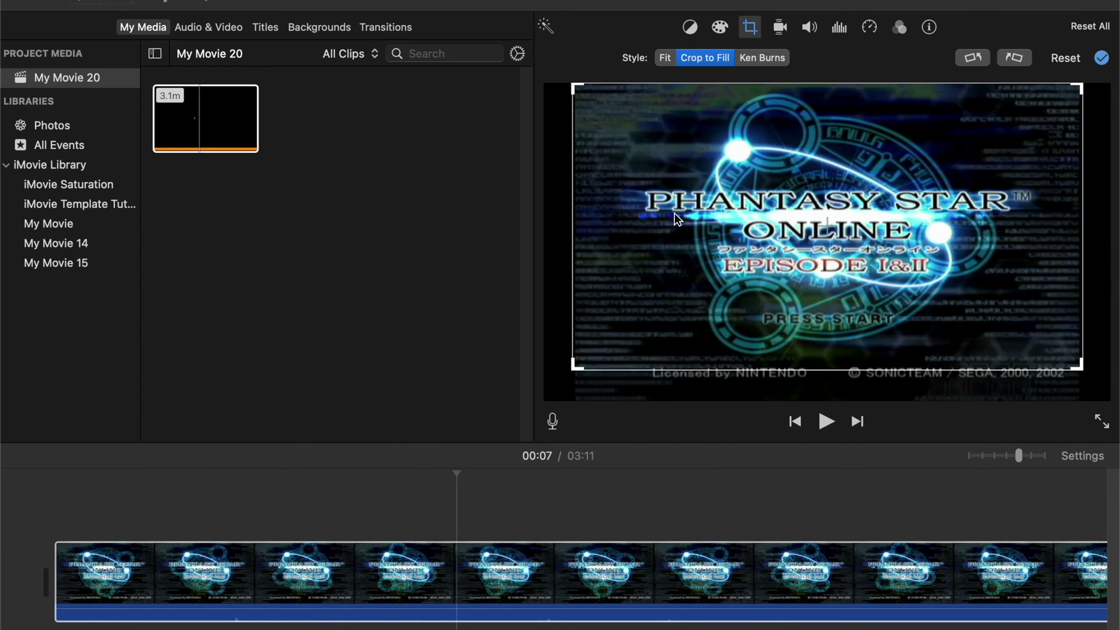
left_click(668, 58)
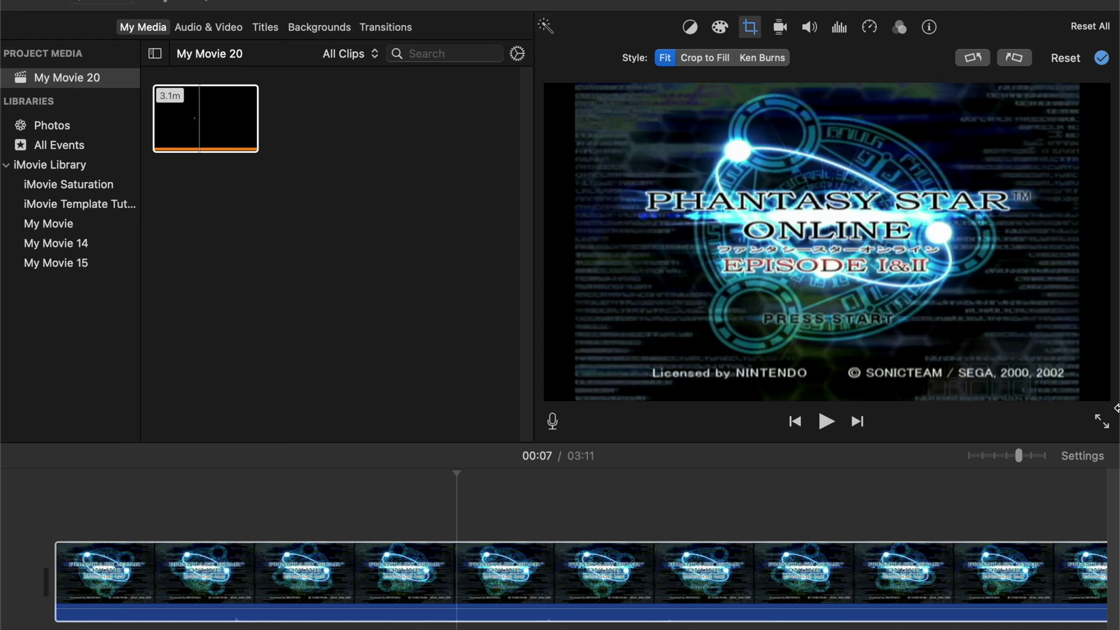
left_click(704, 57)
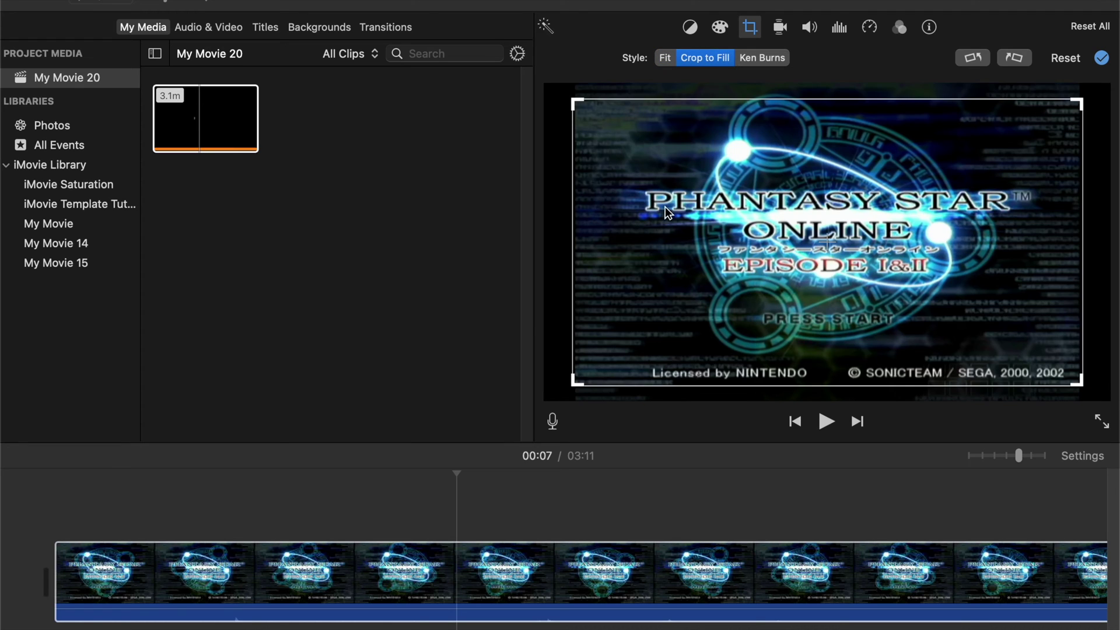
left_click_drag(786, 354, 790, 336)
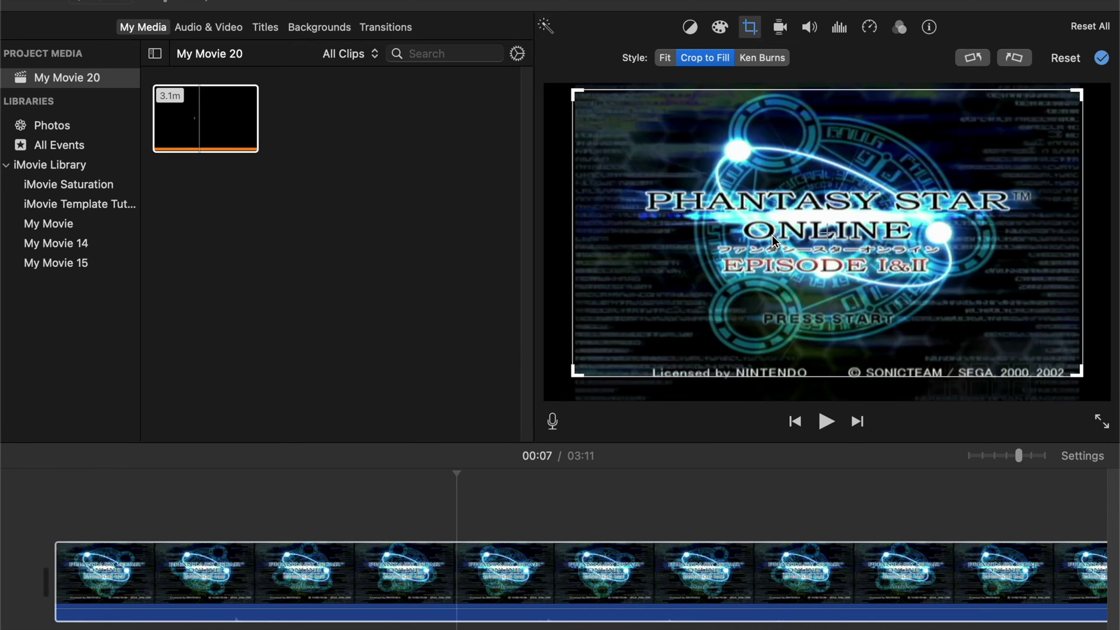
left_click_drag(772, 236, 795, 134)
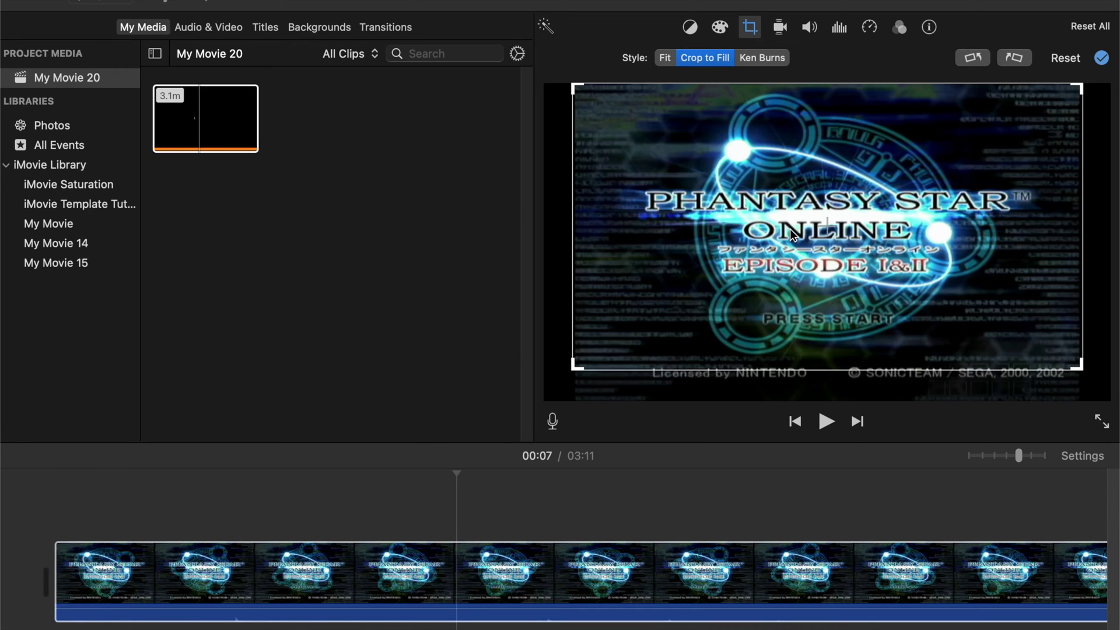